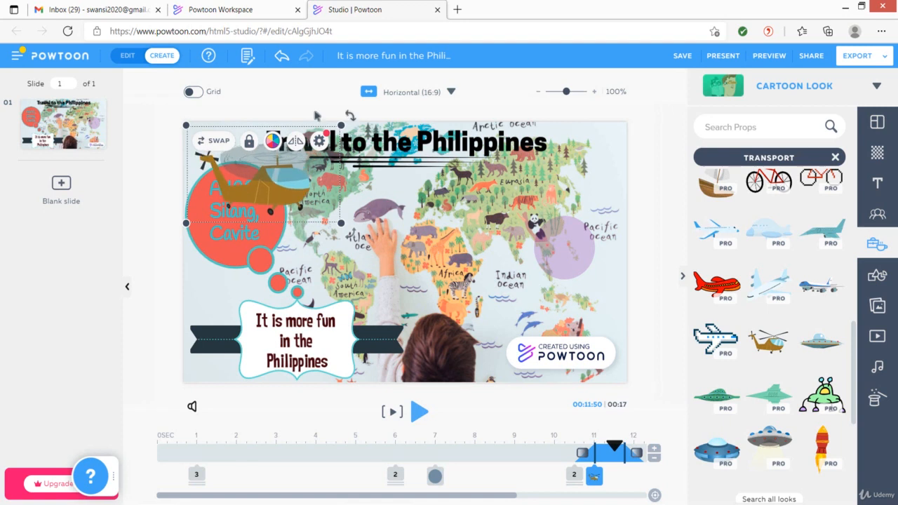
Give the helicopter an A to B motion from the slide's upper-left corner to the lower-right area above the Powtoon logo.
{"action": "left_click", "coordinate": [320, 140]}
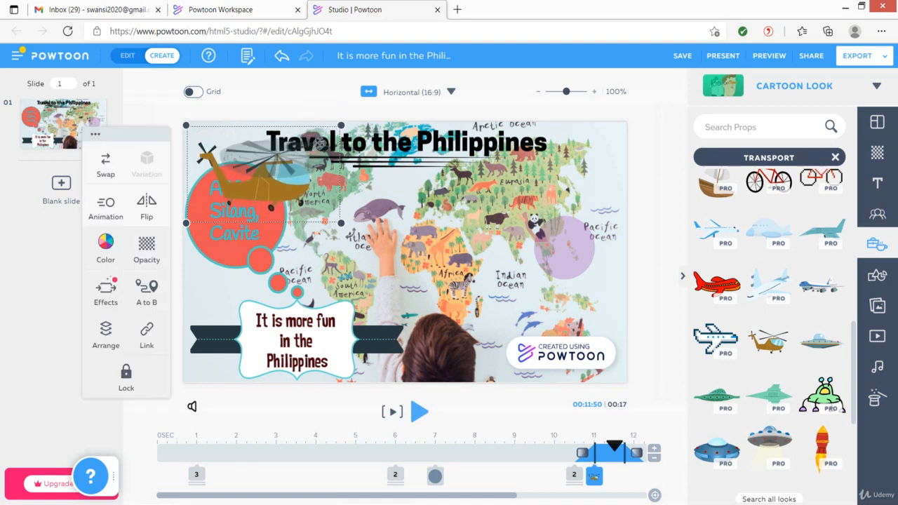
{"action": "left_click", "coordinate": [147, 293]}
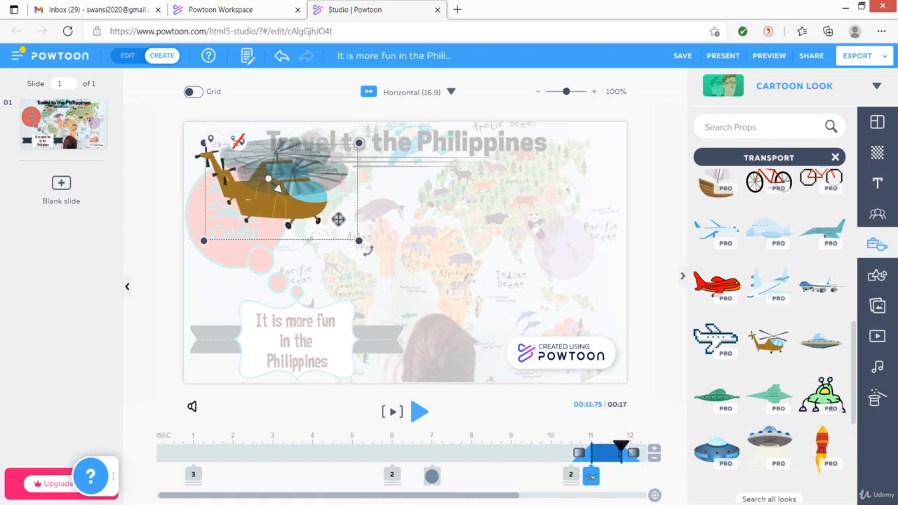
{"action": "left_click_drag", "start_coordinate": [338, 220], "coordinate": [613, 283]}
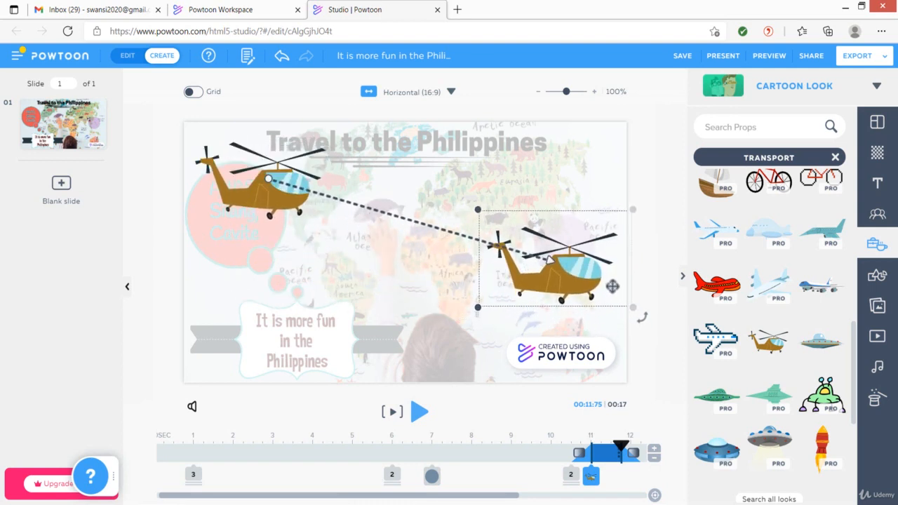
{"action": "mouse_move", "coordinate": [273, 181]}
{"action": "left_mouse_down"}
{"action": "mouse_move", "coordinate": [241, 191]}
{"action": "mouse_move", "coordinate": [266, 184]}
{"action": "mouse_move", "coordinate": [280, 193]}
{"action": "left_mouse_up"}
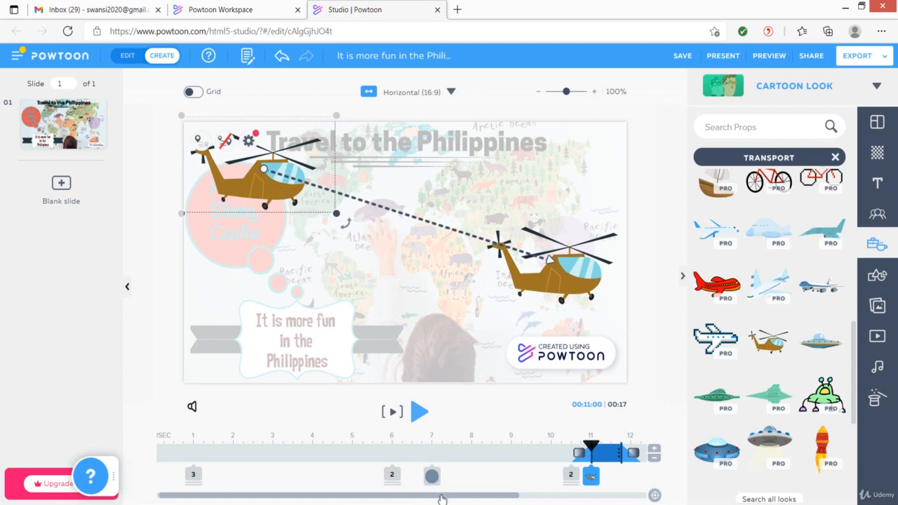
Extend the helicopter's display time to the end of the slide at 17 seconds and its motion to about 13 seconds.
{"action": "left_click_drag", "start_coordinate": [440, 499], "coordinate": [567, 499]}
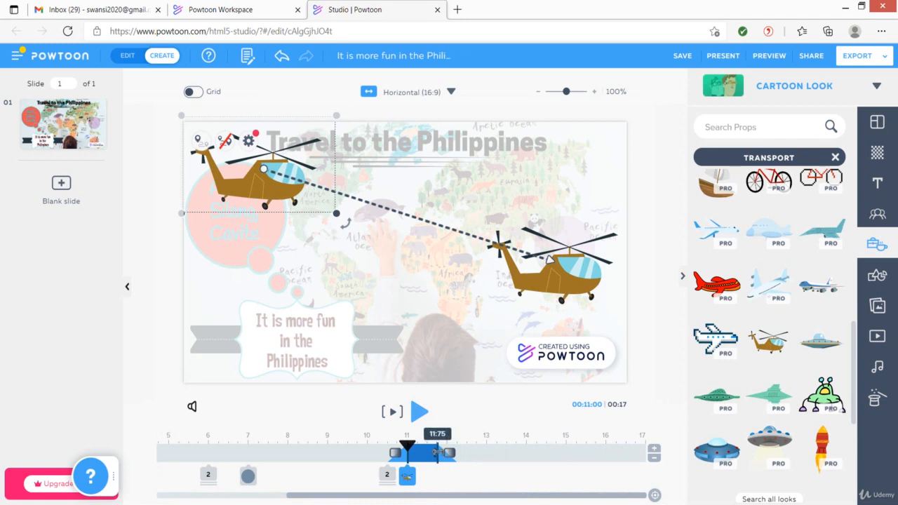
{"action": "left_click_drag", "start_coordinate": [450, 454], "coordinate": [612, 452]}
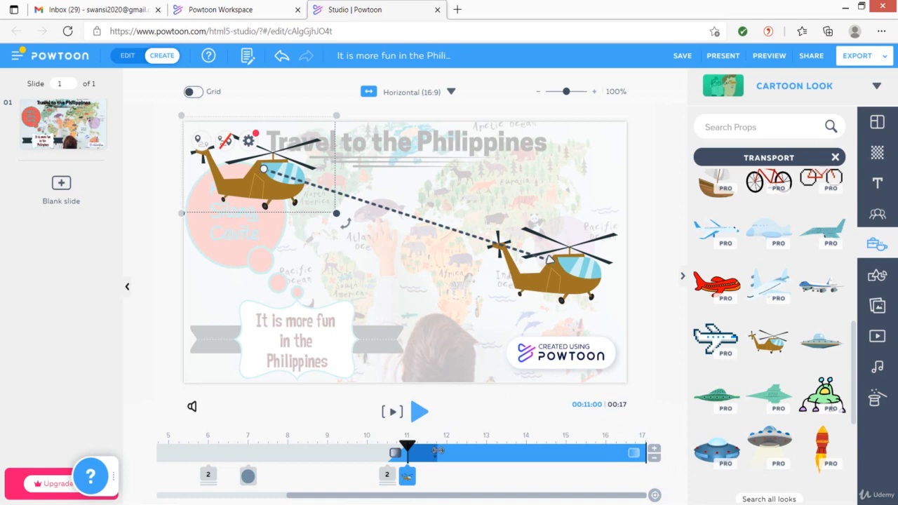
{"action": "left_click_drag", "start_coordinate": [438, 451], "coordinate": [454, 452]}
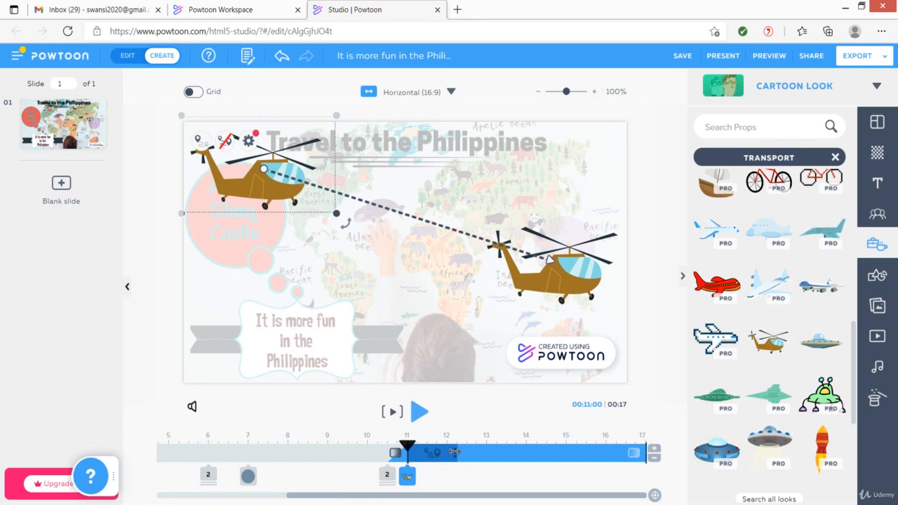
{"action": "left_click_drag", "start_coordinate": [454, 452], "coordinate": [486, 452]}
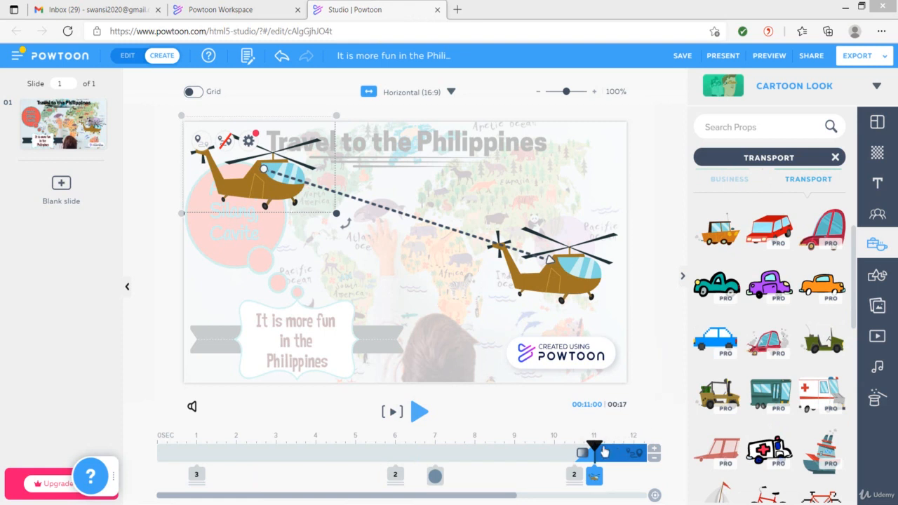
Play the first slide from the beginning to preview the helicopter's motion.
{"action": "left_click", "coordinate": [595, 451]}
{"action": "left_click_drag", "start_coordinate": [595, 450], "coordinate": [114, 457]}
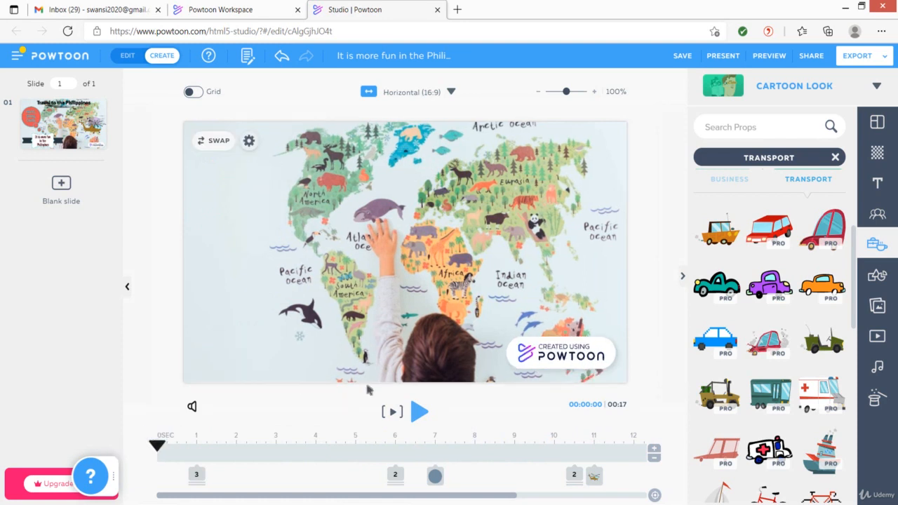
{"action": "left_click", "coordinate": [417, 414]}
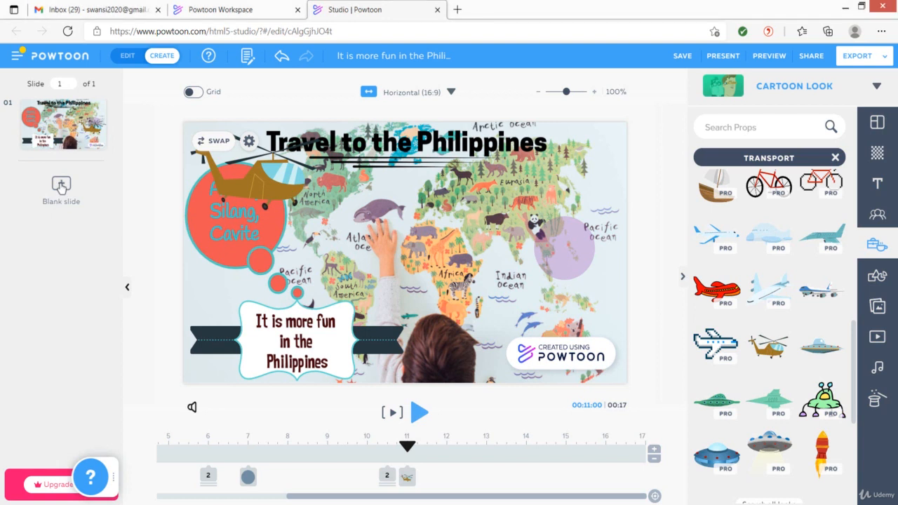
Add a blank second slide and insert the orange cartoon car from the Transport props at 5 seconds.
{"action": "left_click", "coordinate": [62, 188]}
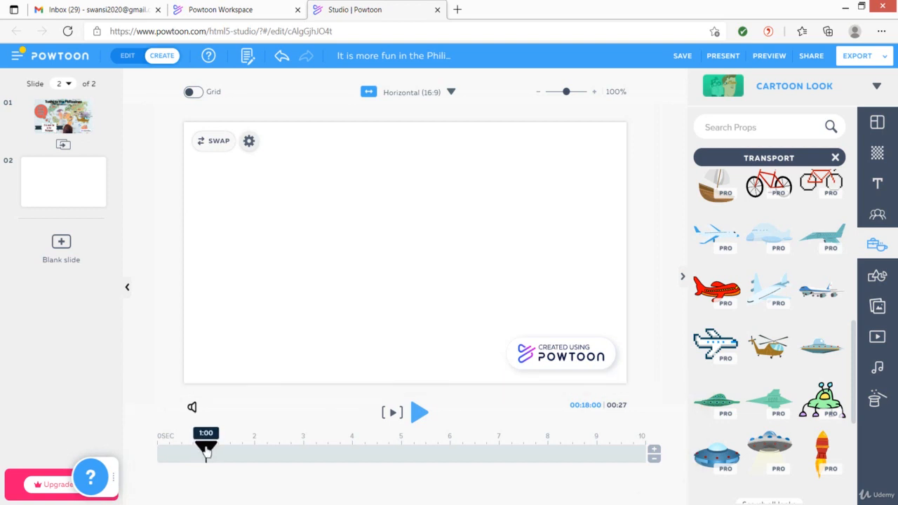
{"action": "left_click_drag", "start_coordinate": [206, 453], "coordinate": [403, 450]}
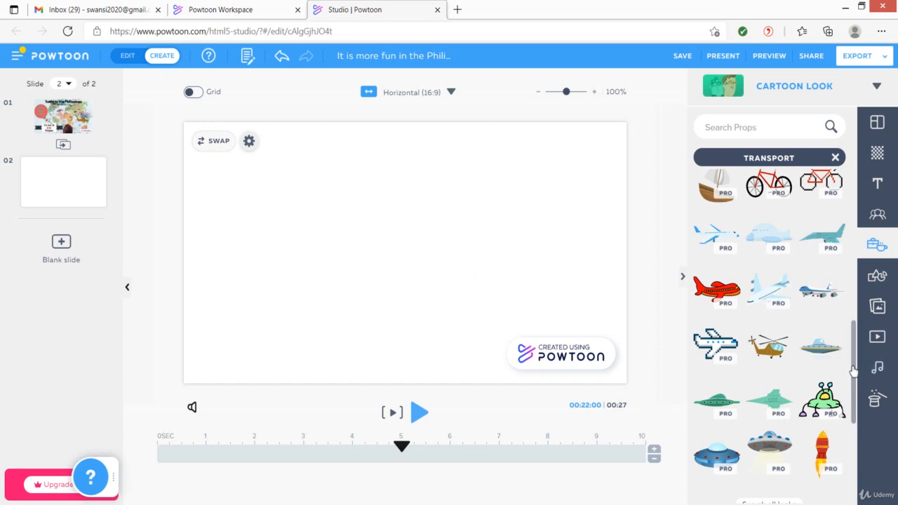
{"action": "left_click_drag", "start_coordinate": [853, 372], "coordinate": [850, 267]}
{"action": "scroll", "coordinate": [850, 270], "scroll_direction": "down", "scroll_amount": 2}
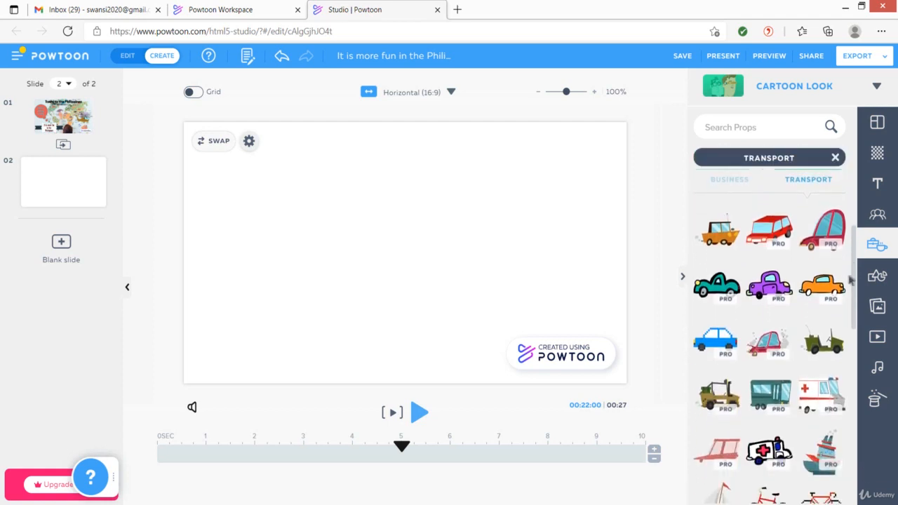
{"action": "left_click", "coordinate": [723, 238]}
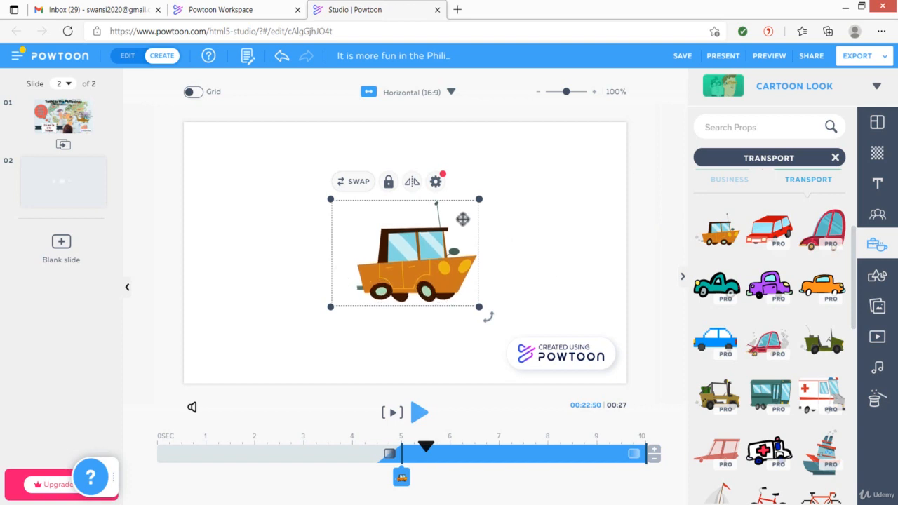
Place the car slightly smaller in the slide's upper-left corner and give it an A to B motion to the upper-right corner.
{"action": "left_click_drag", "start_coordinate": [447, 272], "coordinate": [300, 201]}
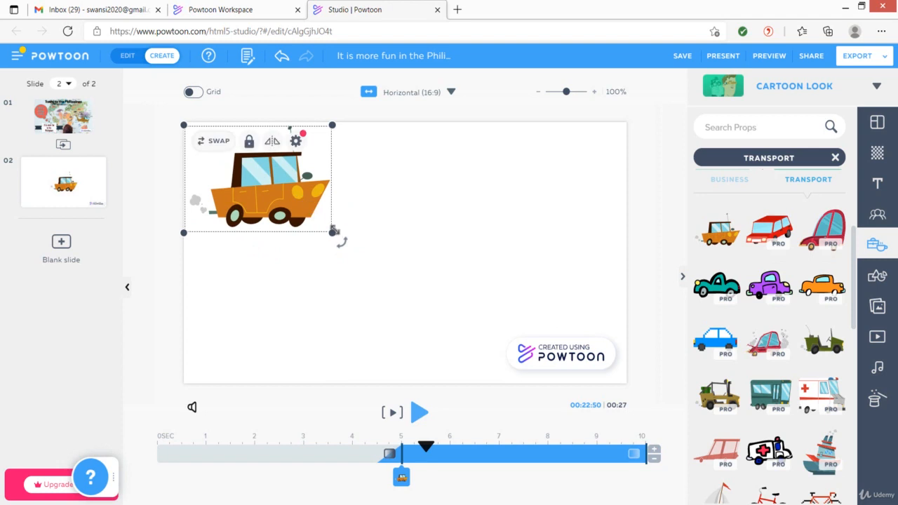
{"action": "left_click_drag", "start_coordinate": [333, 232], "coordinate": [311, 217]}
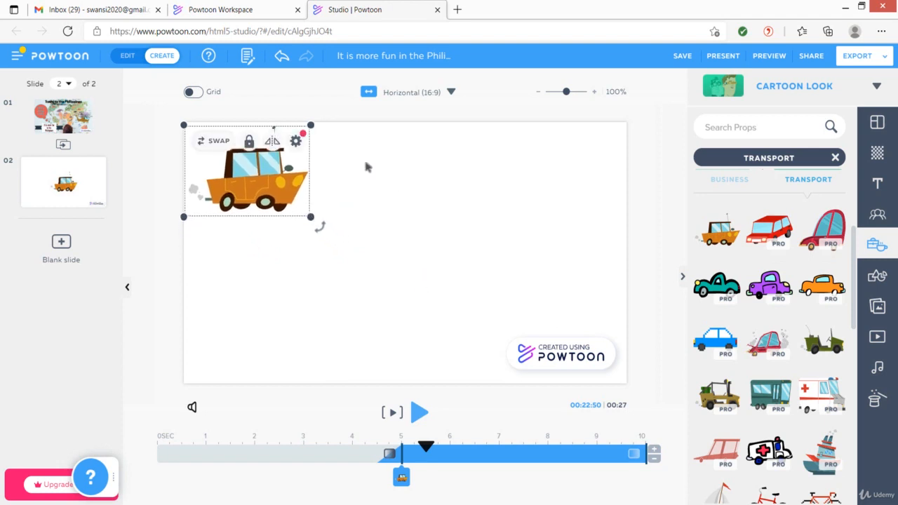
{"action": "left_click", "coordinate": [297, 142]}
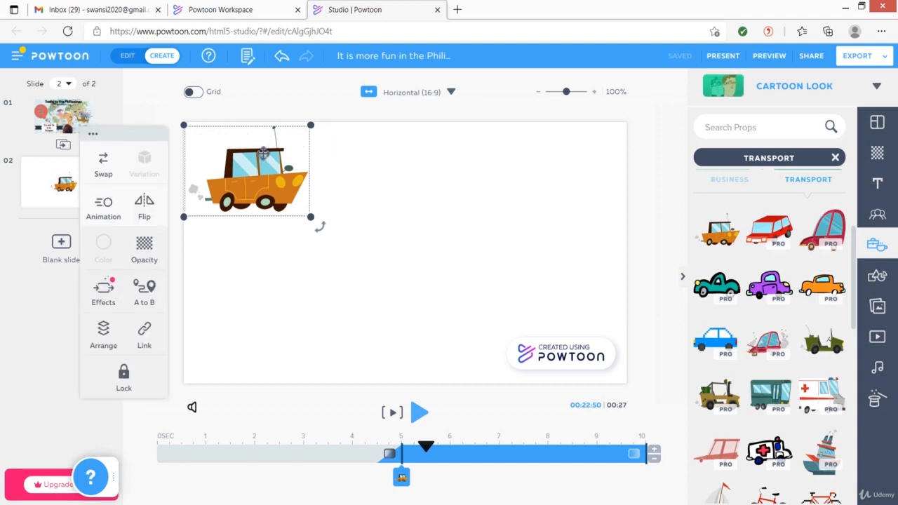
{"action": "left_click", "coordinate": [145, 294]}
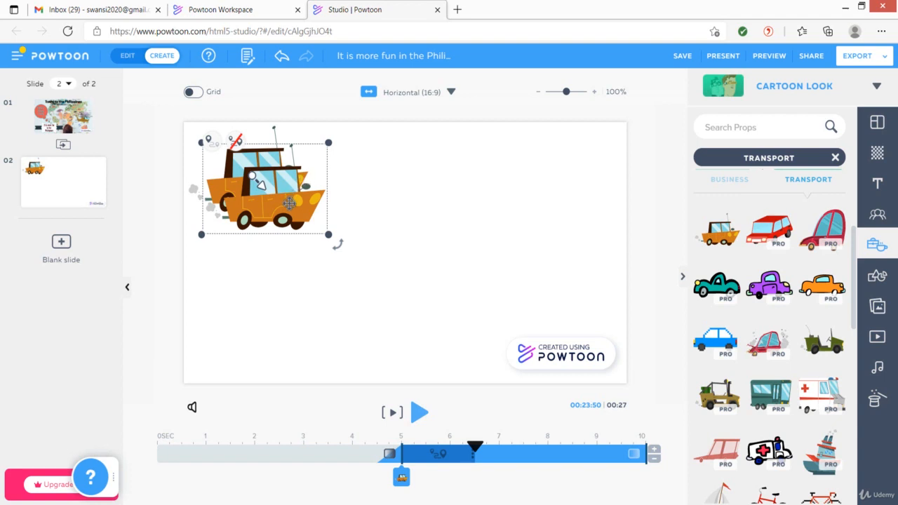
{"action": "left_click_drag", "start_coordinate": [289, 203], "coordinate": [591, 176]}
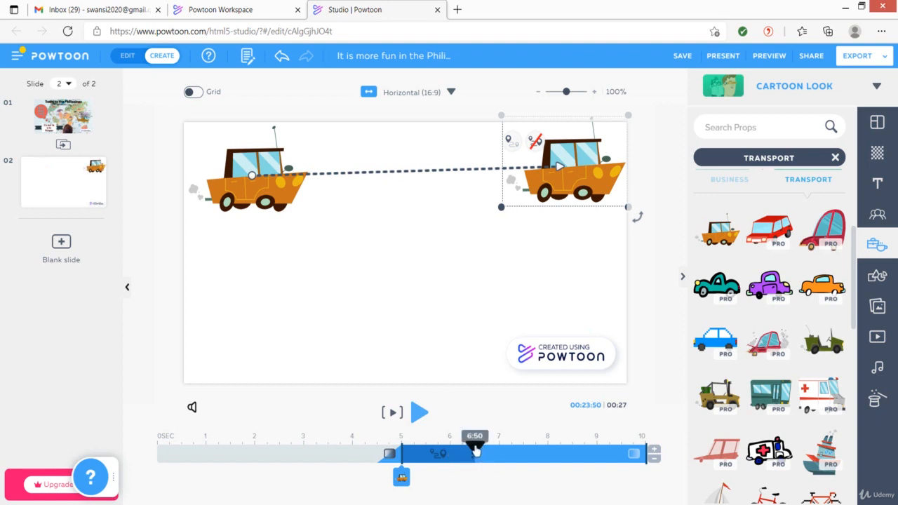
Play the second slide from its start to preview the car's motion.
{"action": "left_click_drag", "start_coordinate": [475, 451], "coordinate": [153, 450]}
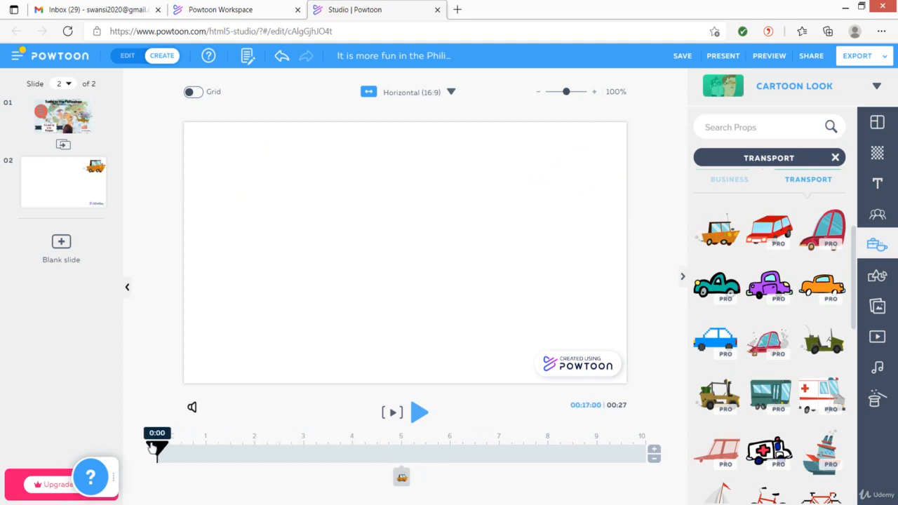
{"action": "left_click", "coordinate": [419, 412]}
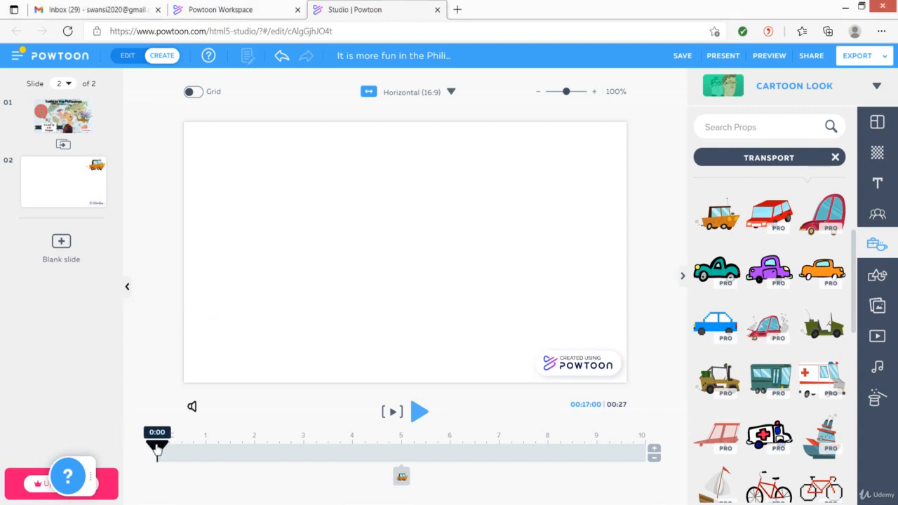
Insert the blue-framed "Full Name" design with a striped shadow from the Video Titles text designs on the second slide.
{"action": "left_click_drag", "start_coordinate": [157, 449], "coordinate": [182, 453]}
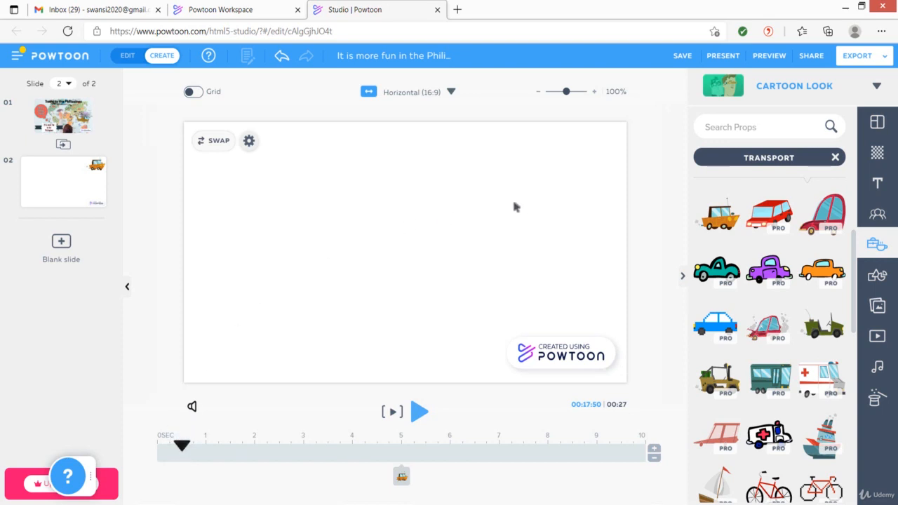
{"action": "left_click", "coordinate": [836, 159]}
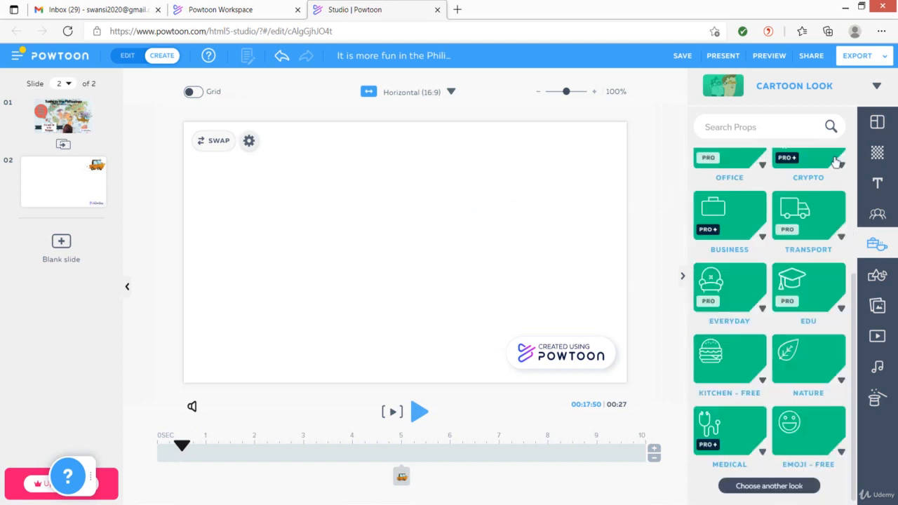
{"action": "left_click", "coordinate": [877, 184]}
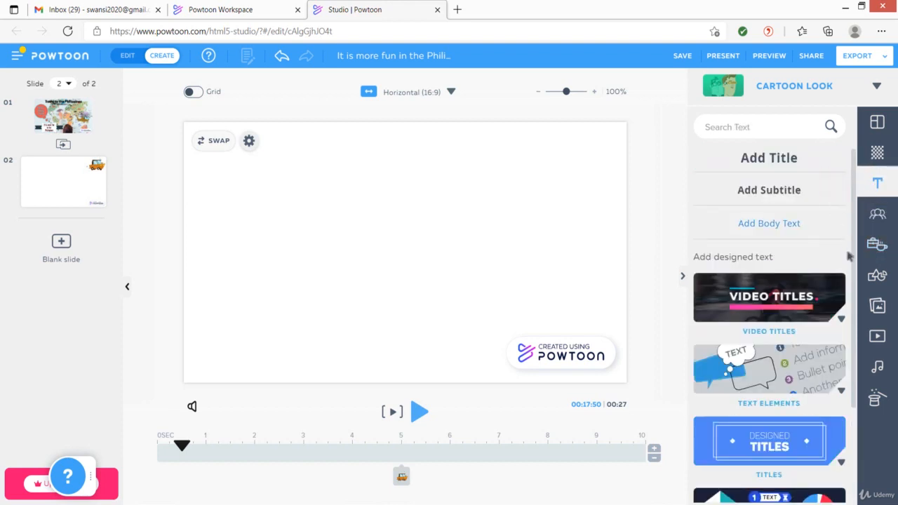
{"action": "scroll", "coordinate": [854, 277], "scroll_direction": "down", "scroll_amount": 1}
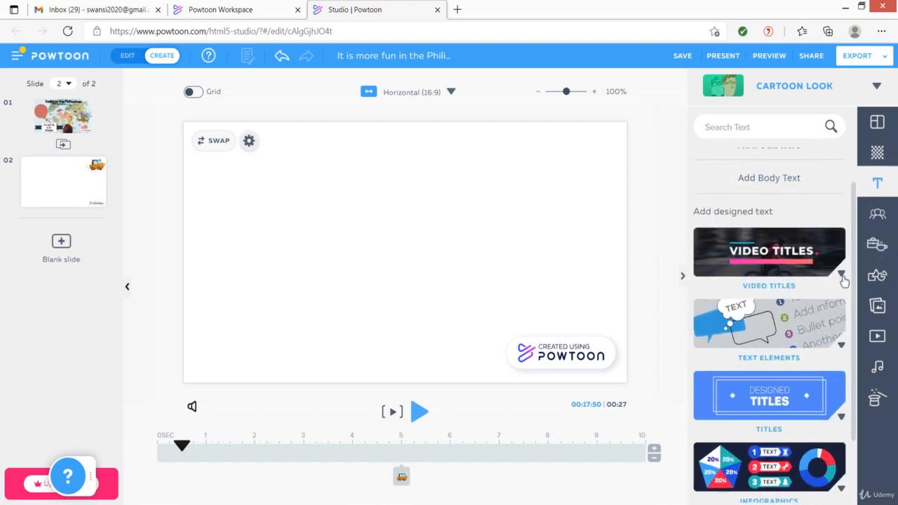
{"action": "left_click", "coordinate": [843, 275]}
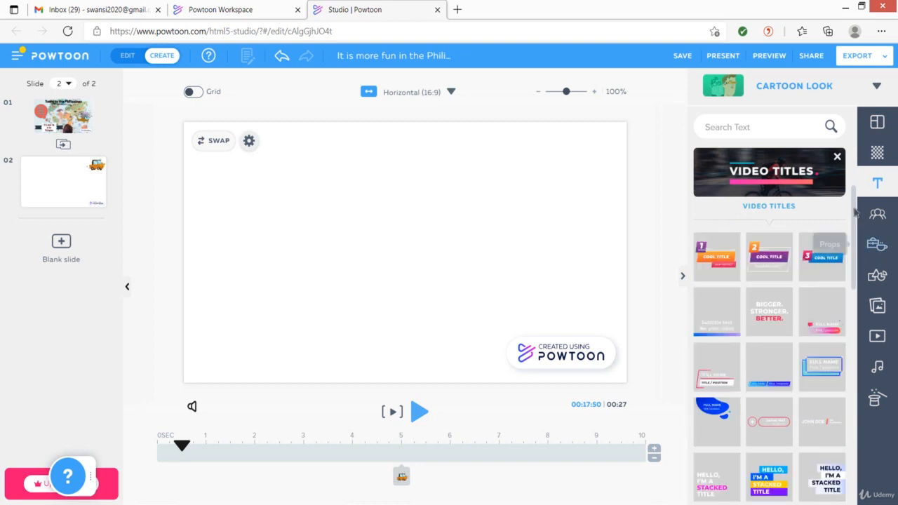
{"action": "left_click_drag", "start_coordinate": [854, 194], "coordinate": [856, 224]}
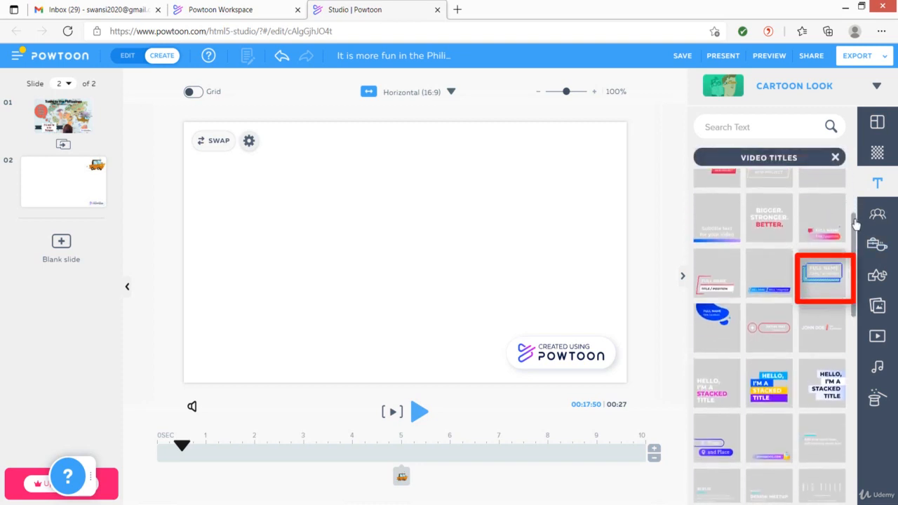
{"action": "left_click", "coordinate": [821, 278]}
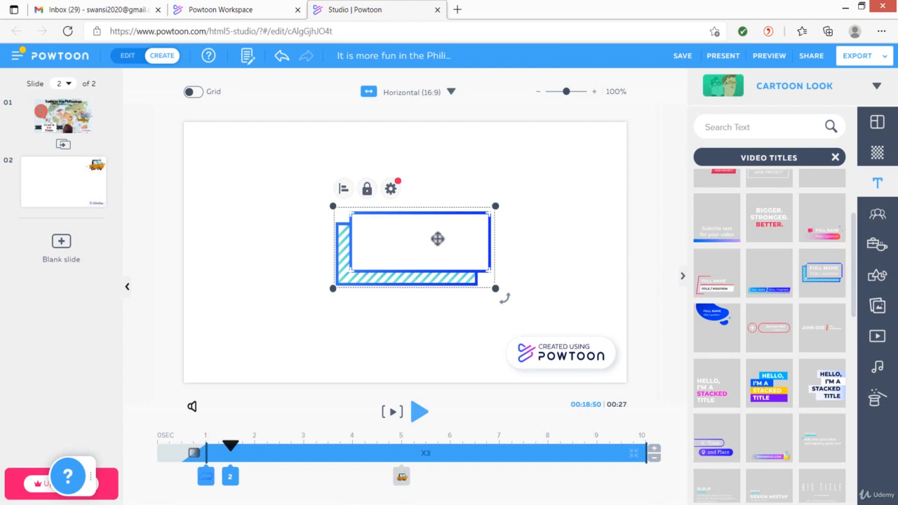
Move the framed title slightly lower on the slide and make it start at 0.5 seconds.
{"action": "left_click_drag", "start_coordinate": [434, 244], "coordinate": [441, 275]}
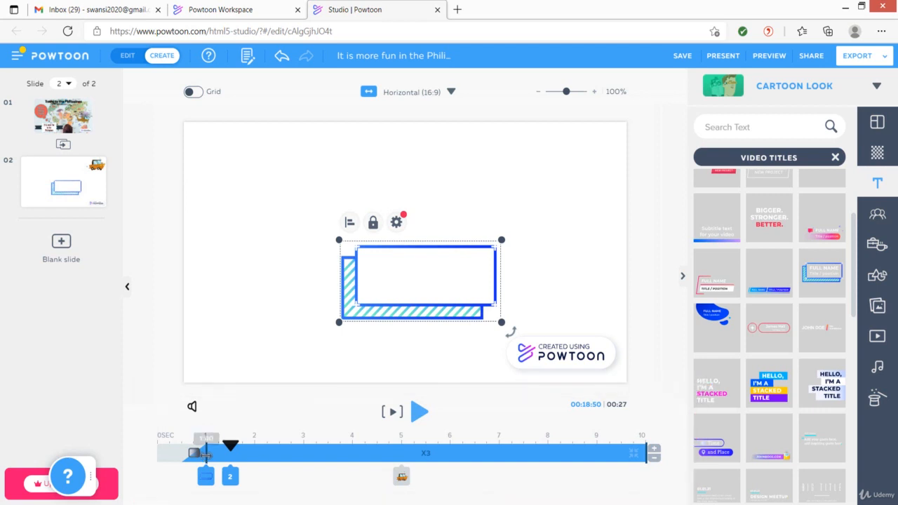
{"action": "mouse_move", "coordinate": [202, 454]}
{"action": "left_mouse_down"}
{"action": "mouse_move", "coordinate": [183, 454]}
{"action": "mouse_move", "coordinate": [206, 447]}
{"action": "mouse_move", "coordinate": [184, 447]}
{"action": "left_mouse_up"}
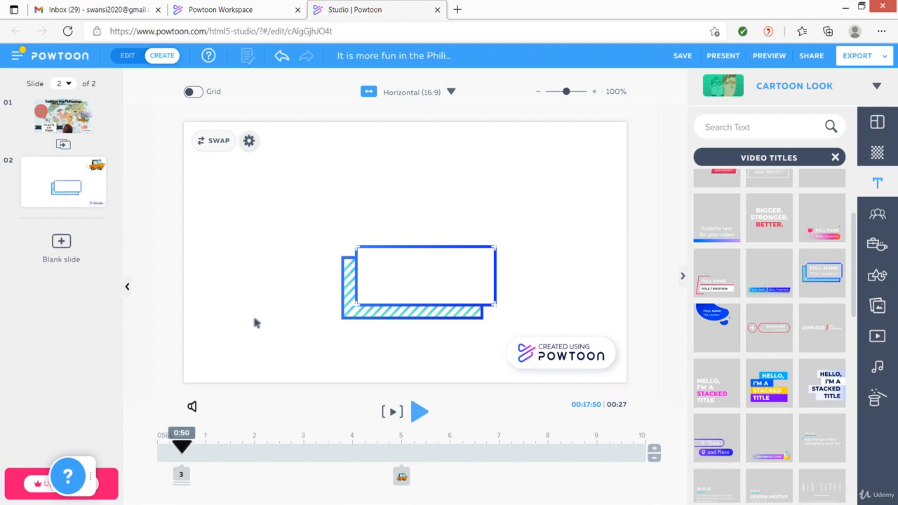
Replace the "Title / position" text in the blue frame with "Jeepney" and color it dark slate grey.
{"action": "left_click", "coordinate": [427, 287]}
{"action": "left_click", "coordinate": [425, 287]}
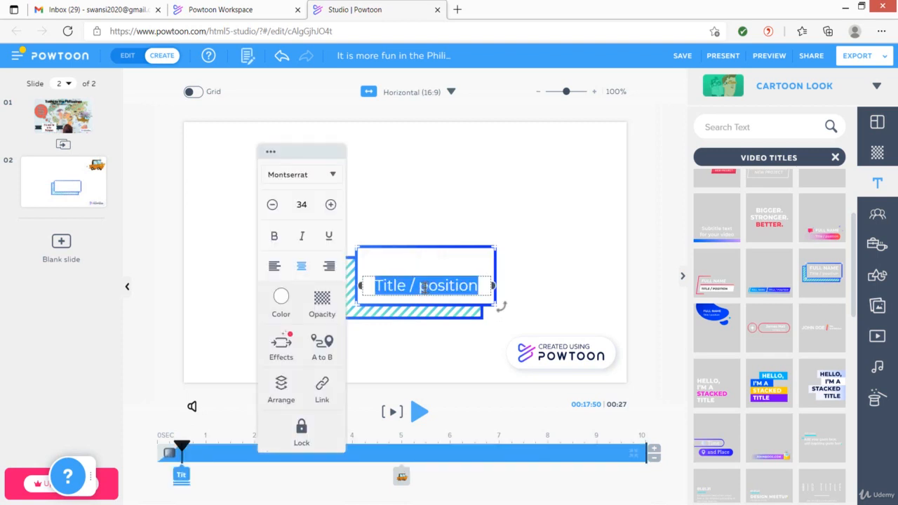
{"action": "key", "text": "BackSpace"}
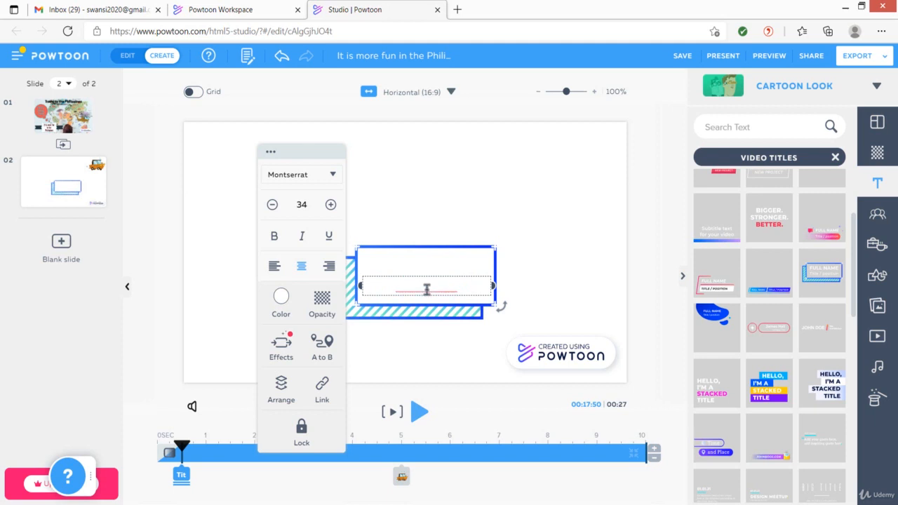
{"action": "left_click", "coordinate": [282, 298]}
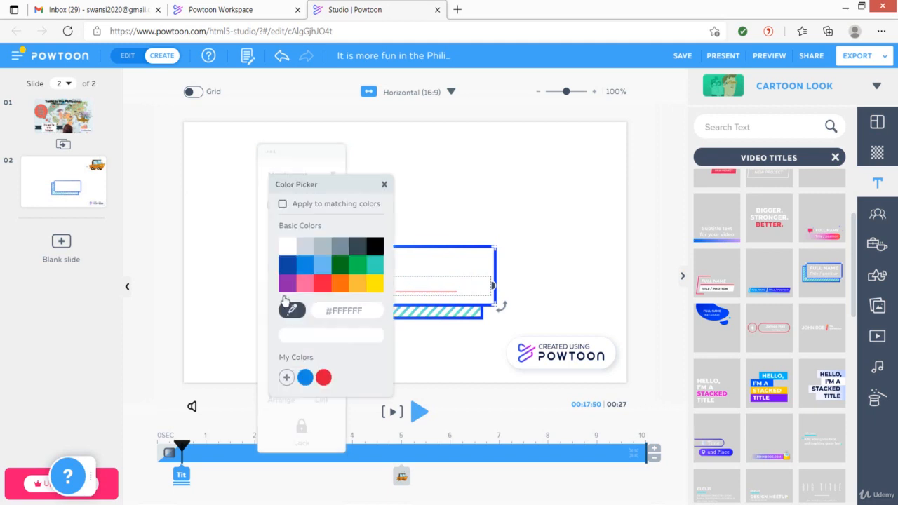
{"action": "left_click", "coordinate": [358, 246]}
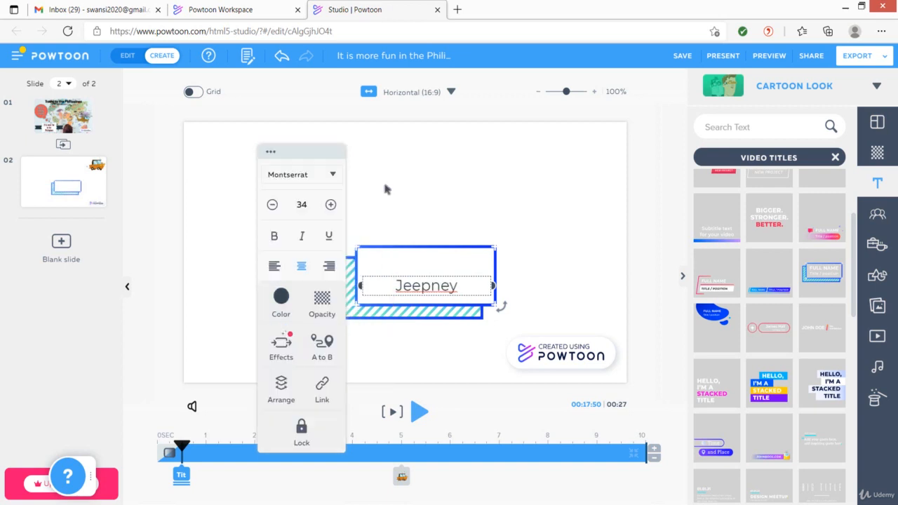
{"action": "left_click", "coordinate": [385, 185]}
Set the "Jeepney" text in the blue frame to the Cartoon (Mr. Bubble) font at size 51.
{"action": "left_click", "coordinate": [334, 175]}
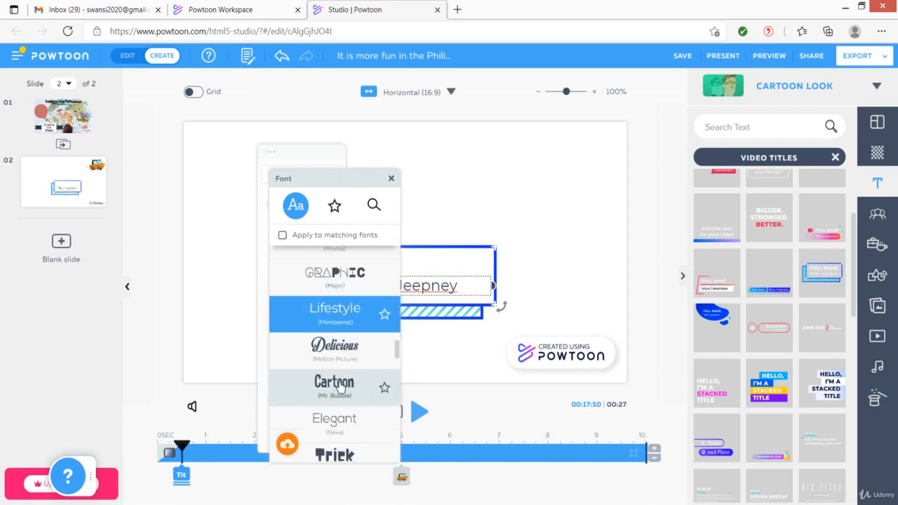
{"action": "left_click", "coordinate": [336, 384]}
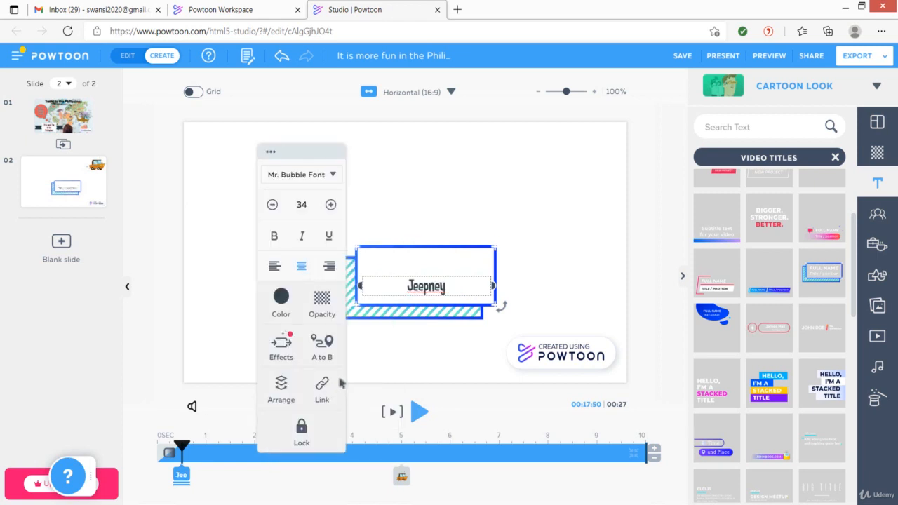
{"action": "left_click", "coordinate": [331, 205]}
{"action": "left_click", "coordinate": [331, 205]}
{"action": "left_click", "coordinate": [330, 205]}
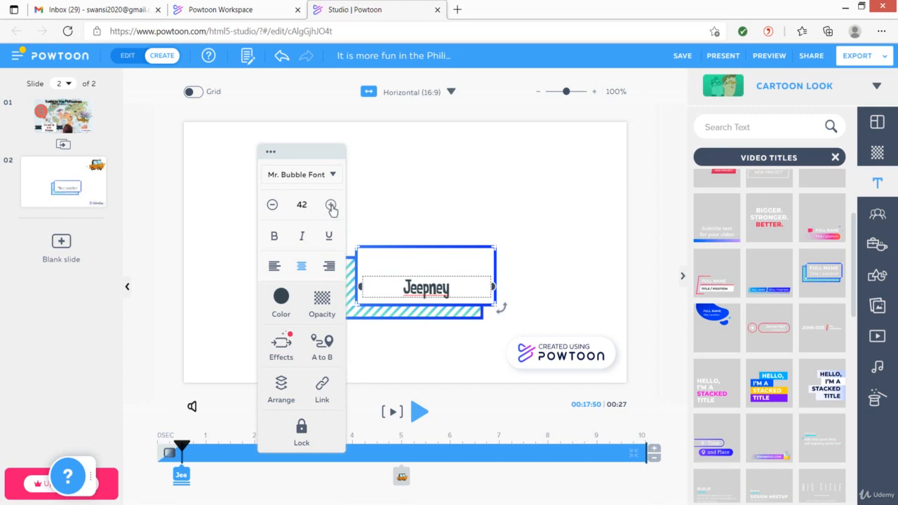
{"action": "left_click", "coordinate": [331, 205]}
{"action": "left_click", "coordinate": [331, 205]}
{"action": "left_click", "coordinate": [331, 205]}
{"action": "left_click", "coordinate": [330, 205]}
{"action": "left_click", "coordinate": [331, 205]}
{"action": "left_click", "coordinate": [331, 205]}
{"action": "left_click", "coordinate": [330, 205]}
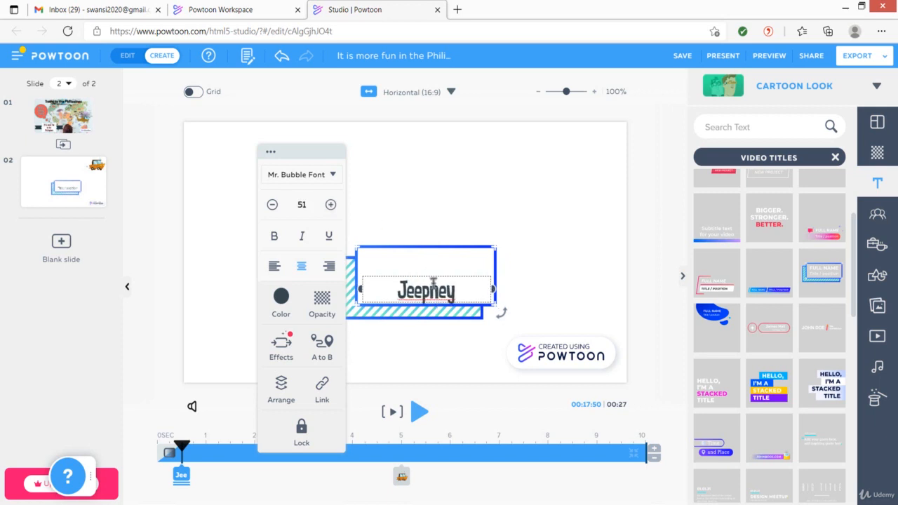
Enlarge the "Jeepney" text to size 68 and adjust the text and blue frame so the word sits centered inside.
{"action": "left_click_drag", "start_coordinate": [440, 274], "coordinate": [436, 261]}
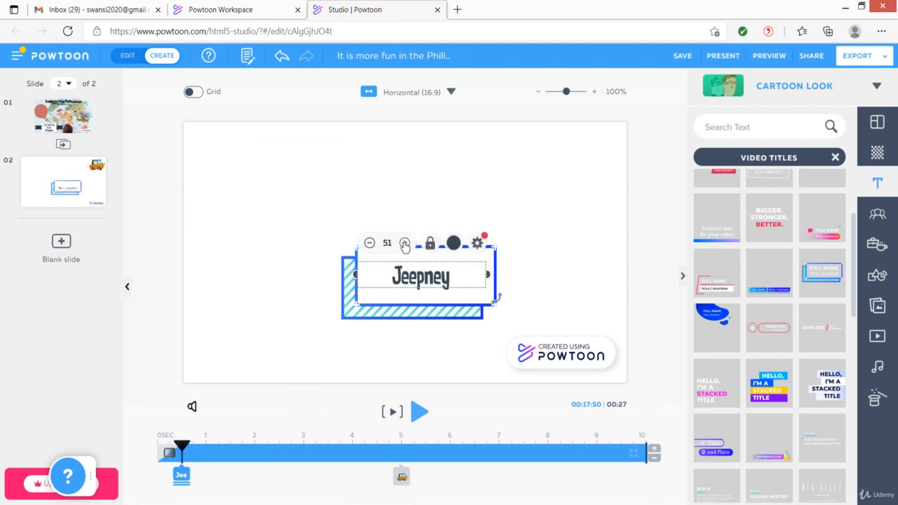
{"action": "left_click", "coordinate": [405, 244]}
{"action": "left_click", "coordinate": [478, 293]}
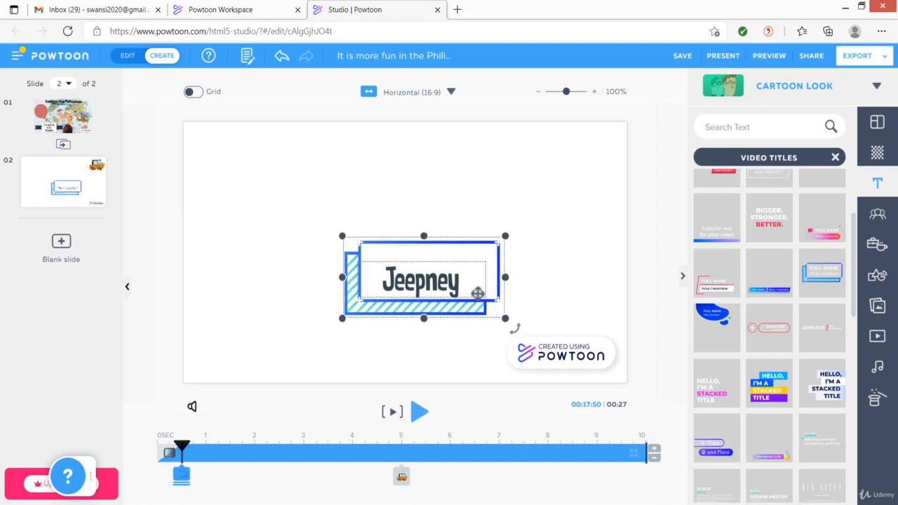
{"action": "left_click_drag", "start_coordinate": [477, 294], "coordinate": [473, 301]}
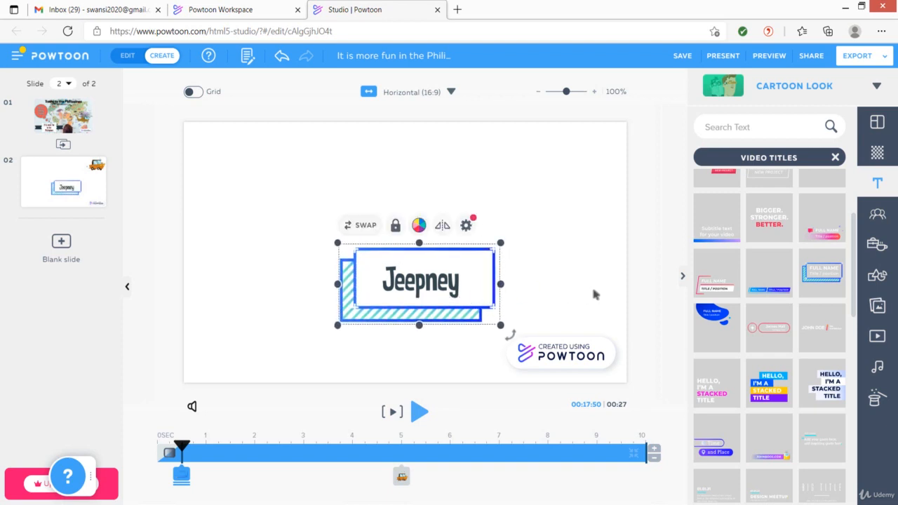
Move the "Jeepney" text out of the frame to the slide's upper right and shift the blue frame slightly lower.
{"action": "left_click", "coordinate": [437, 291]}
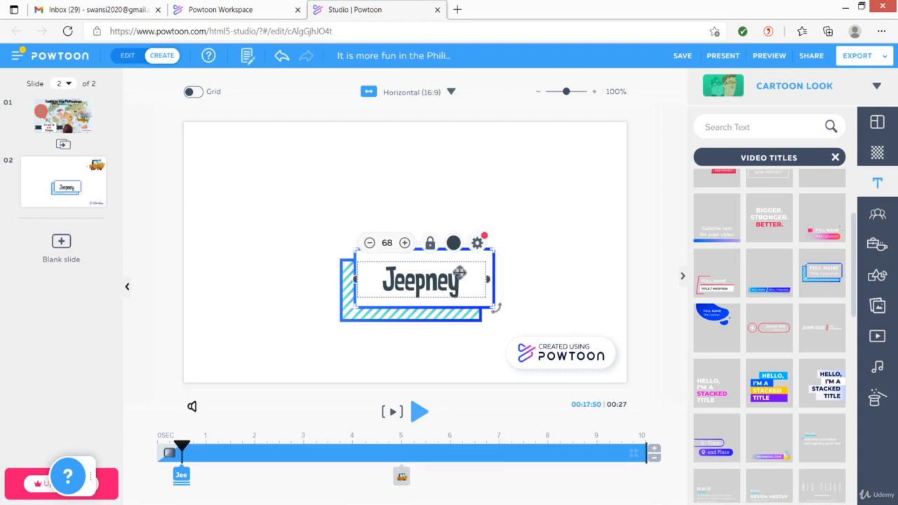
{"action": "left_click_drag", "start_coordinate": [470, 278], "coordinate": [443, 304]}
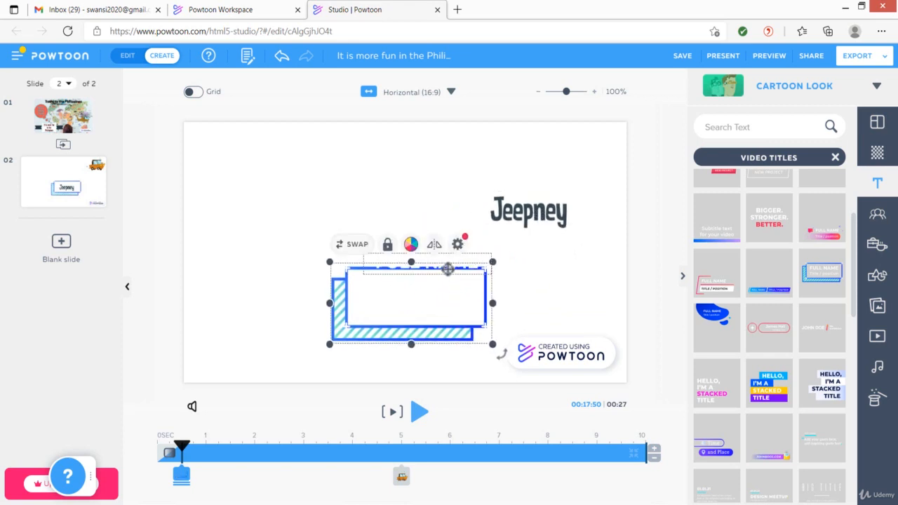
Delete the leftover white "FULL NAME" text overlapping the upper edge of the blue frame.
{"action": "left_click", "coordinate": [448, 268]}
{"action": "left_click", "coordinate": [454, 252]}
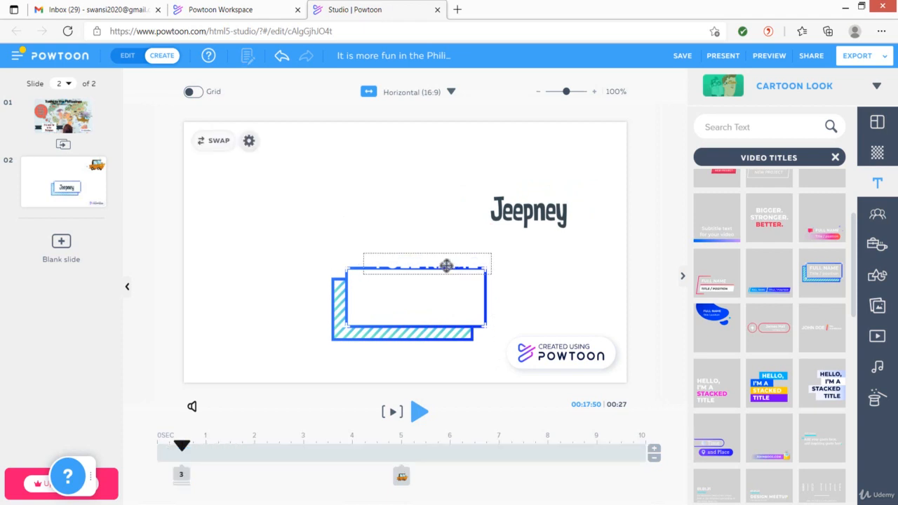
{"action": "left_click", "coordinate": [447, 266]}
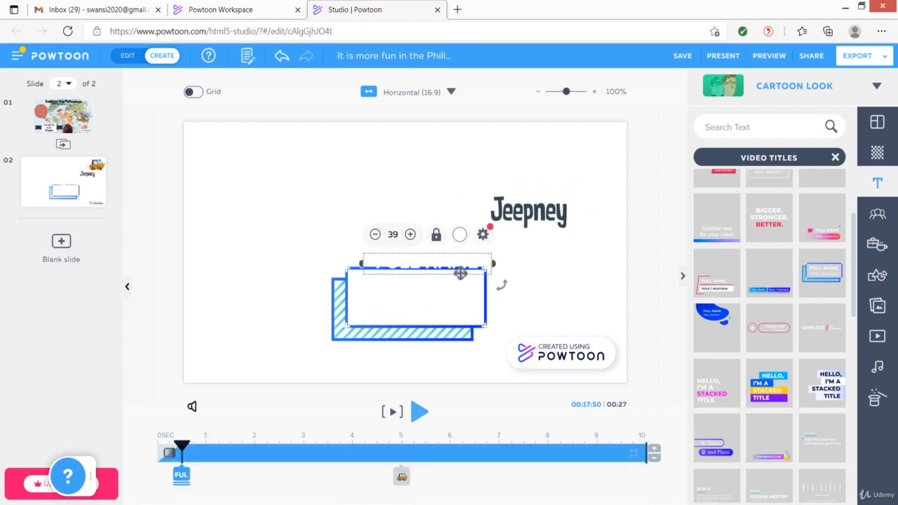
{"action": "mouse_move", "coordinate": [461, 274]}
{"action": "left_mouse_down"}
{"action": "mouse_move", "coordinate": [441, 283]}
{"action": "mouse_move", "coordinate": [443, 299]}
{"action": "mouse_move", "coordinate": [450, 280]}
{"action": "left_mouse_up"}
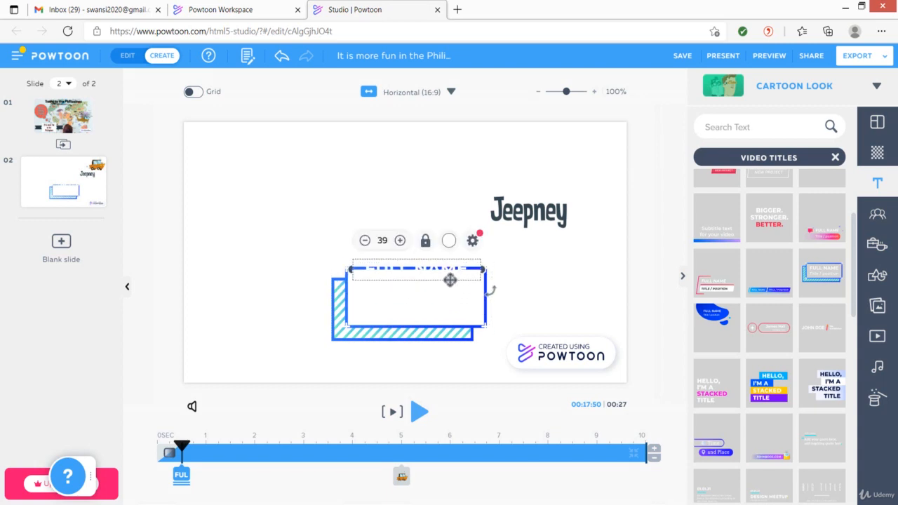
{"action": "left_click", "coordinate": [450, 279]}
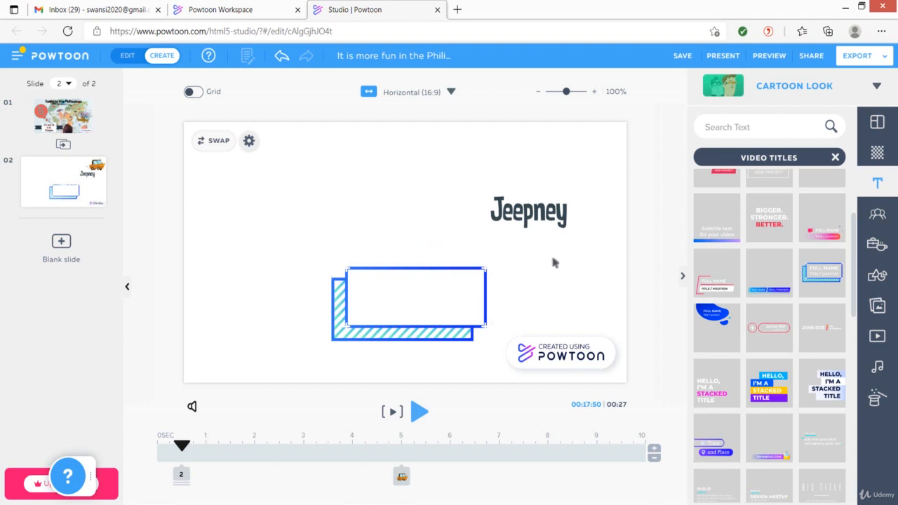
Add an A to B motion to the blue frame, ending around the "Jeepney" text and starting slightly further left near the slide's lower middle.
{"action": "left_click", "coordinate": [424, 298]}
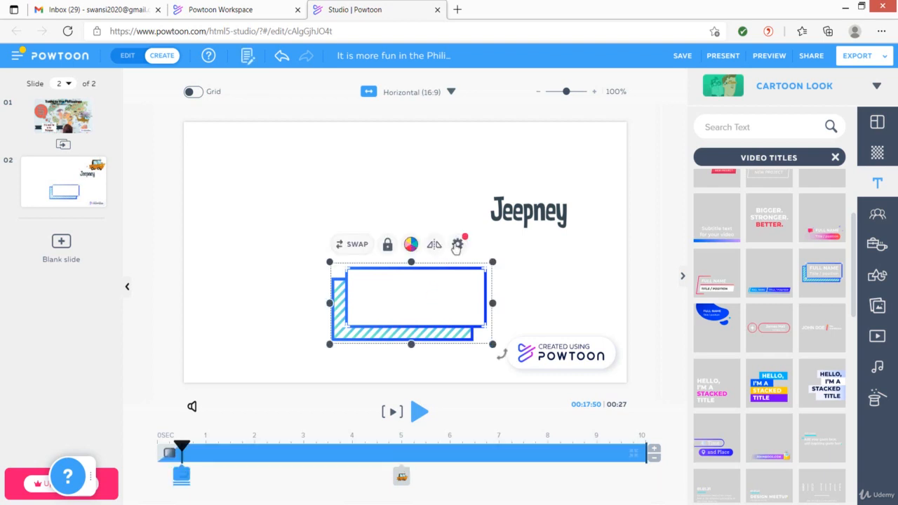
{"action": "left_click", "coordinate": [458, 246]}
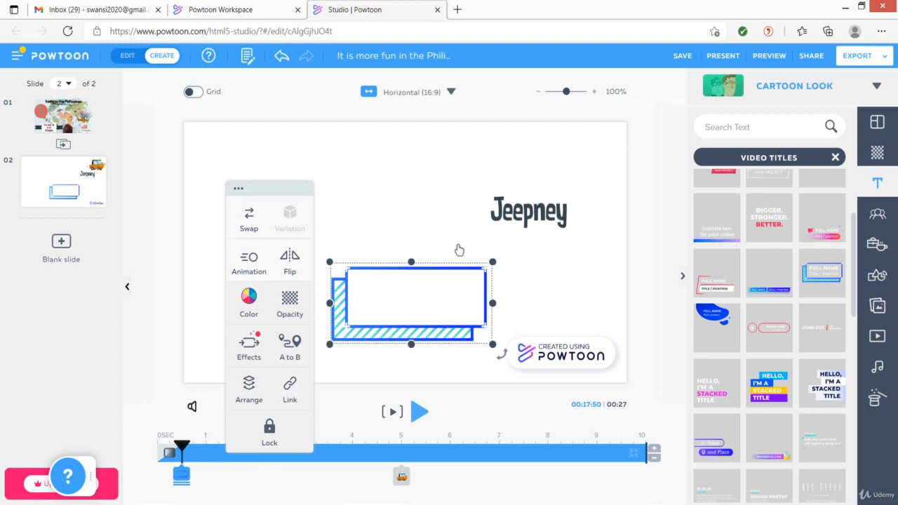
{"action": "left_click", "coordinate": [290, 343]}
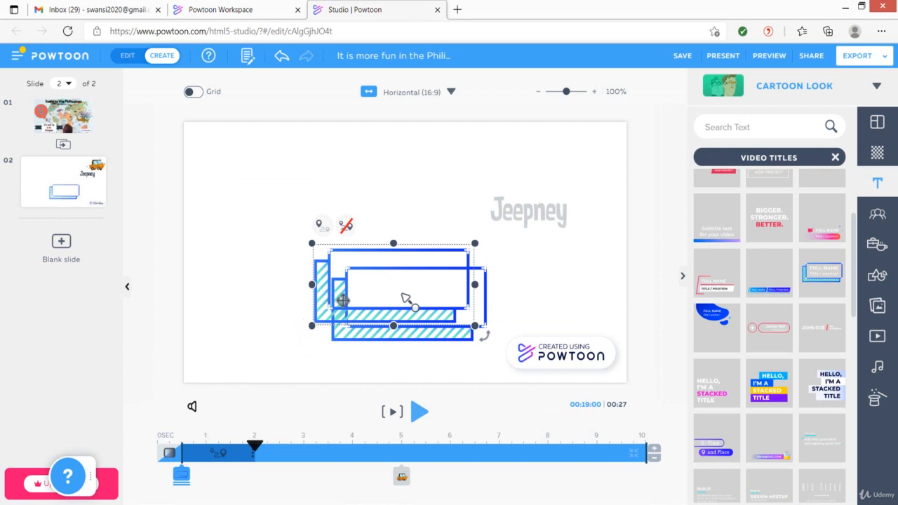
{"action": "left_click_drag", "start_coordinate": [343, 300], "coordinate": [476, 233]}
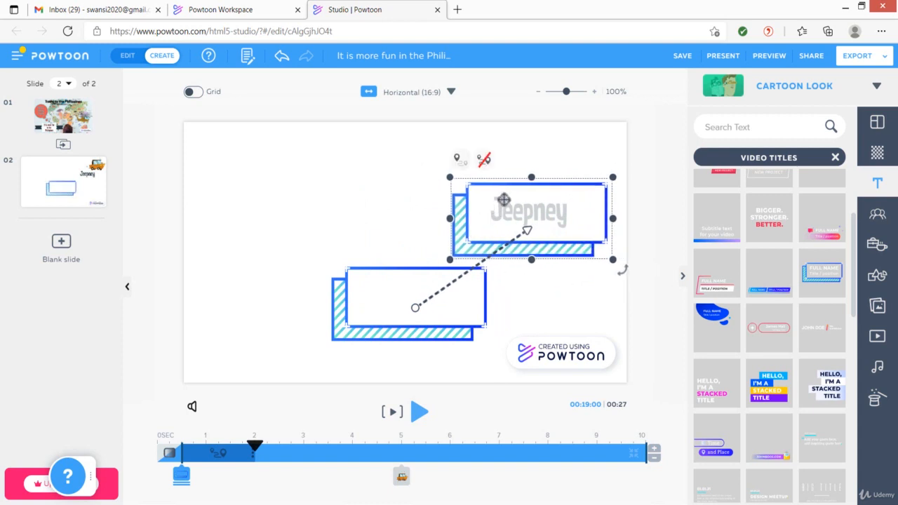
{"action": "left_click", "coordinate": [475, 300]}
{"action": "left_click_drag", "start_coordinate": [475, 300], "coordinate": [444, 304]}
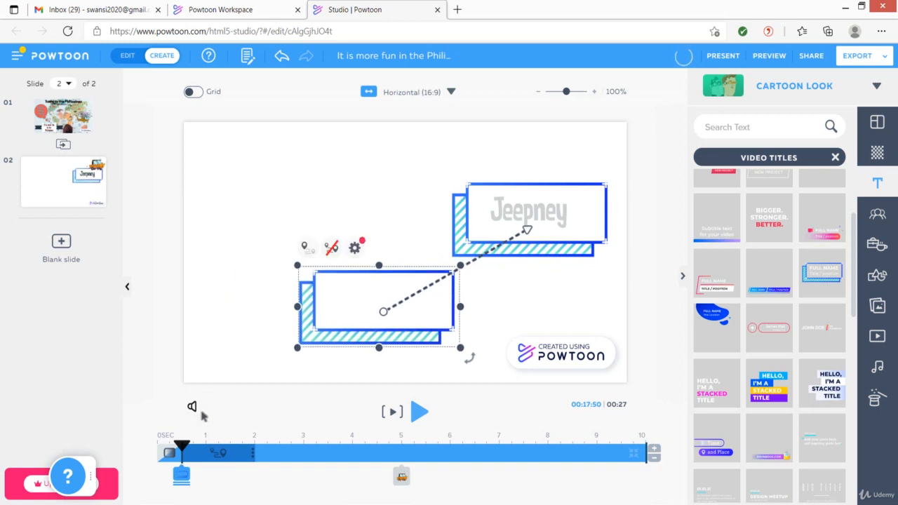
Change the blue frame's enter effect to Slide Up.
{"action": "left_click", "coordinate": [169, 457]}
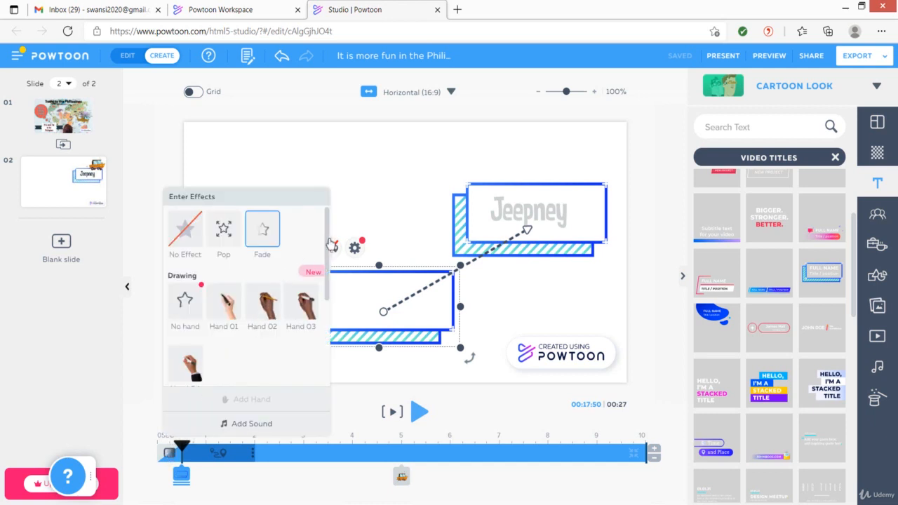
{"action": "left_click_drag", "start_coordinate": [329, 245], "coordinate": [324, 317]}
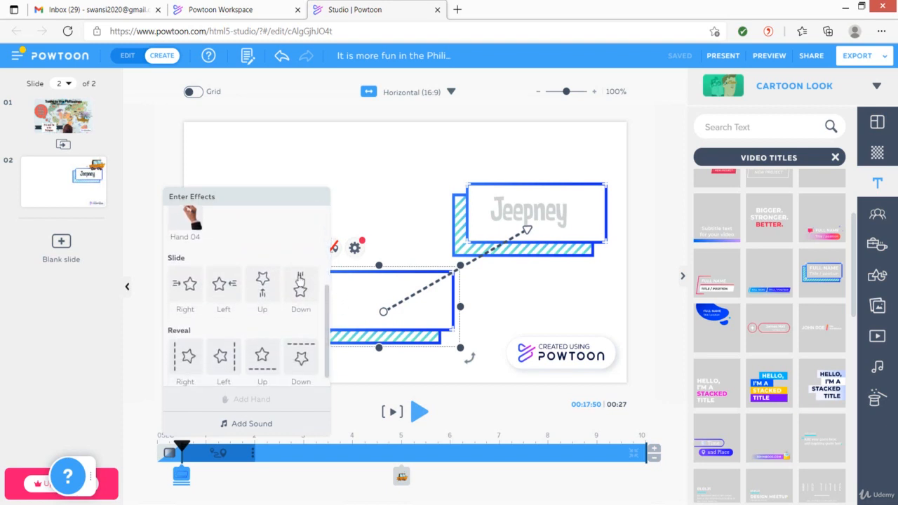
{"action": "left_click", "coordinate": [263, 287]}
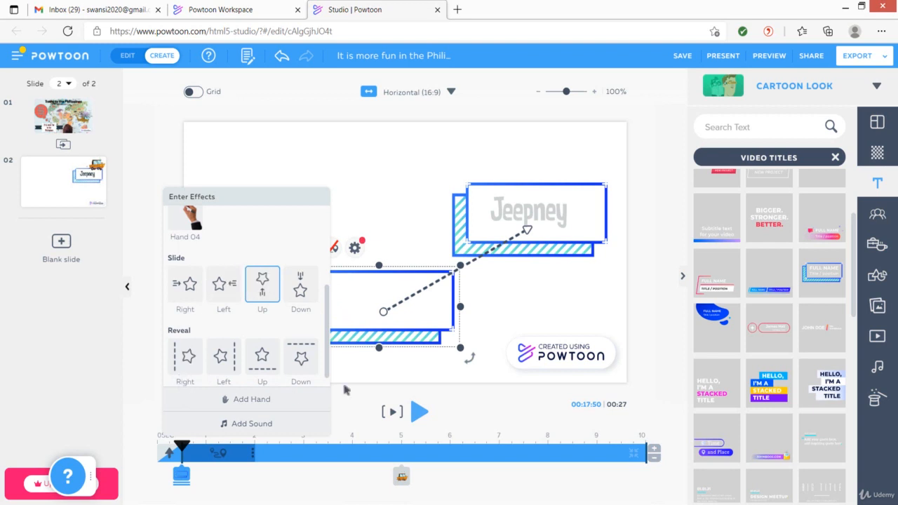
{"action": "left_click", "coordinate": [372, 379]}
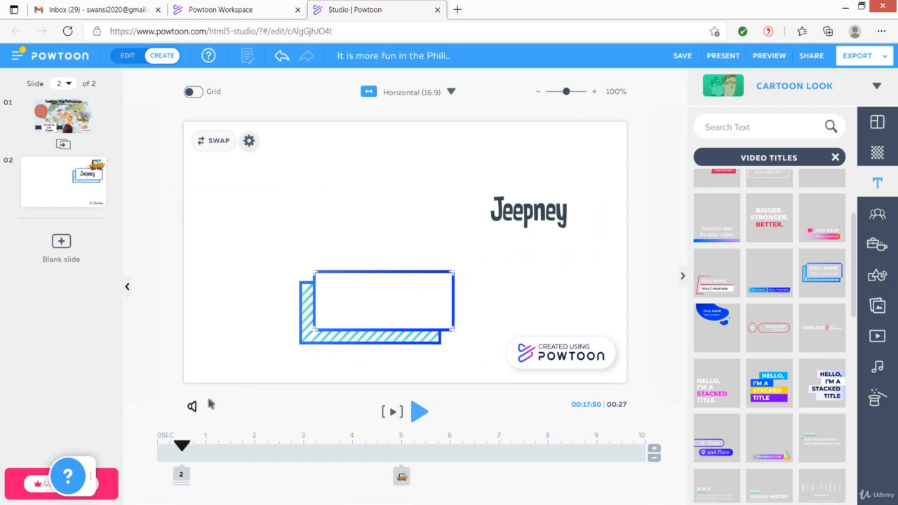
Play the second slide from its start to preview the blue frame's entrance and motion toward the "Jeepney" text.
{"action": "left_click_drag", "start_coordinate": [181, 446], "coordinate": [136, 445]}
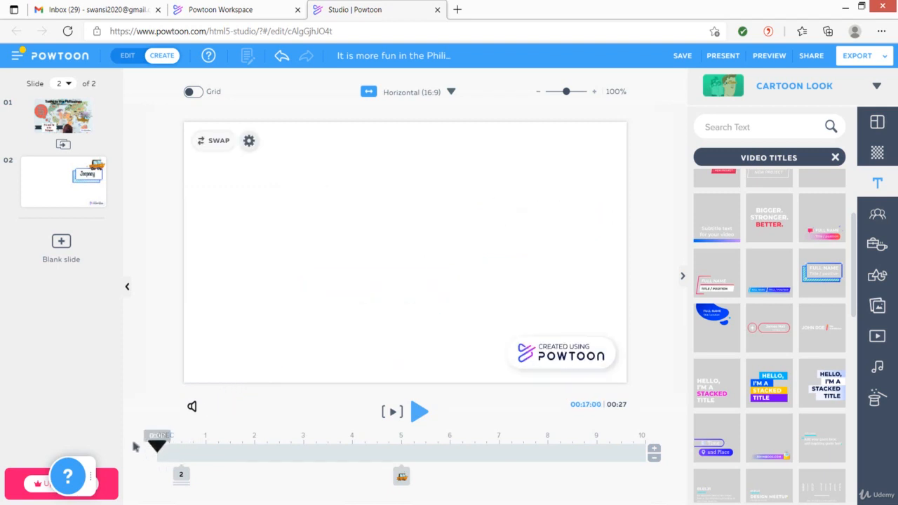
{"action": "left_click", "coordinate": [419, 412]}
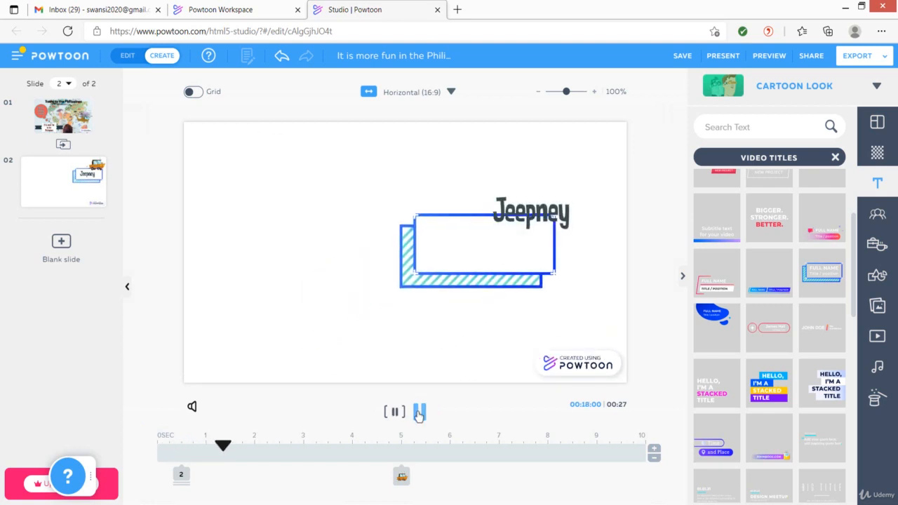